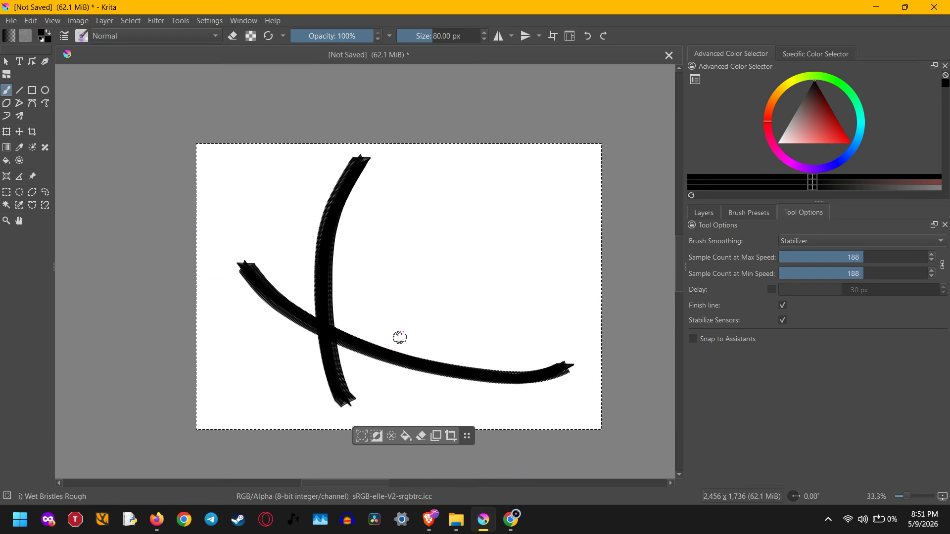
Open the brush editor for Wet Bristles Rough and view the available brush engines, keeping Color Smudge
left_click(64, 36)
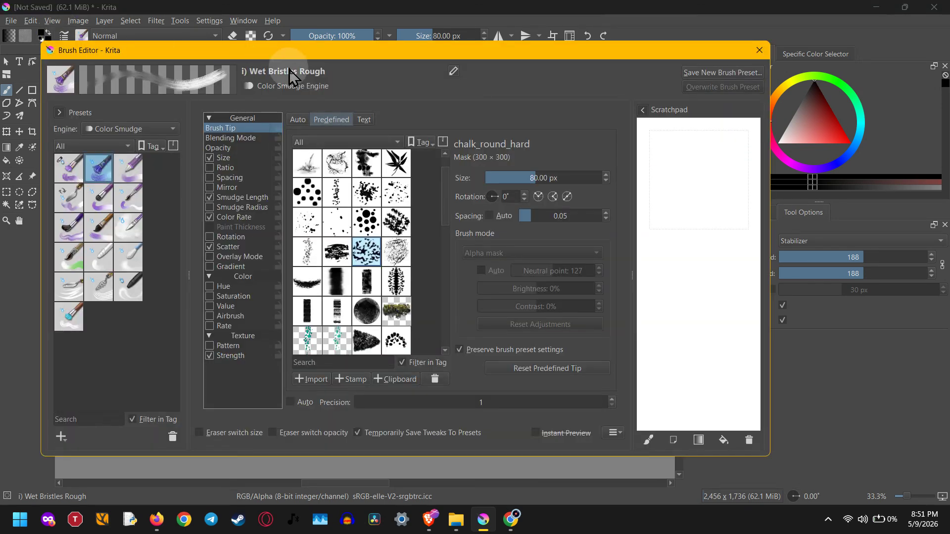
left_click_drag(517, 56, 583, 69)
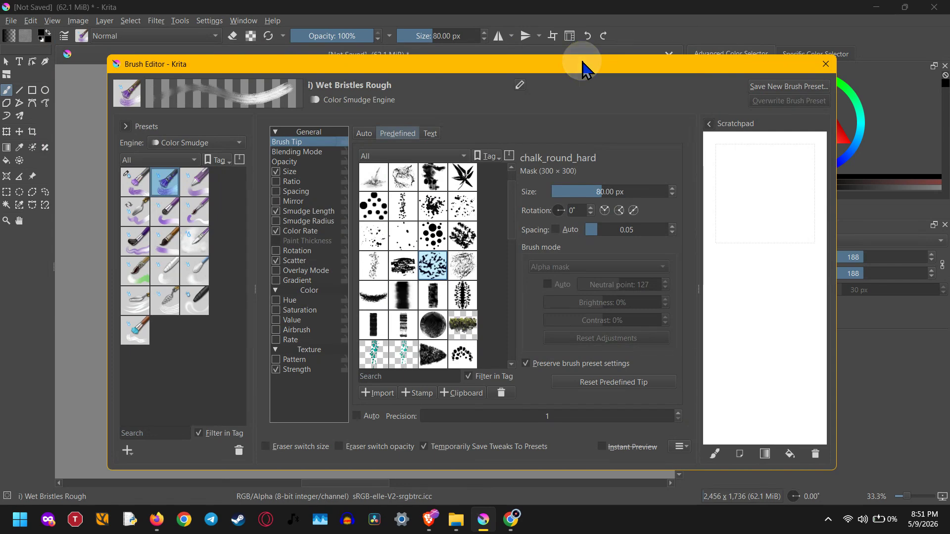
left_click(165, 144)
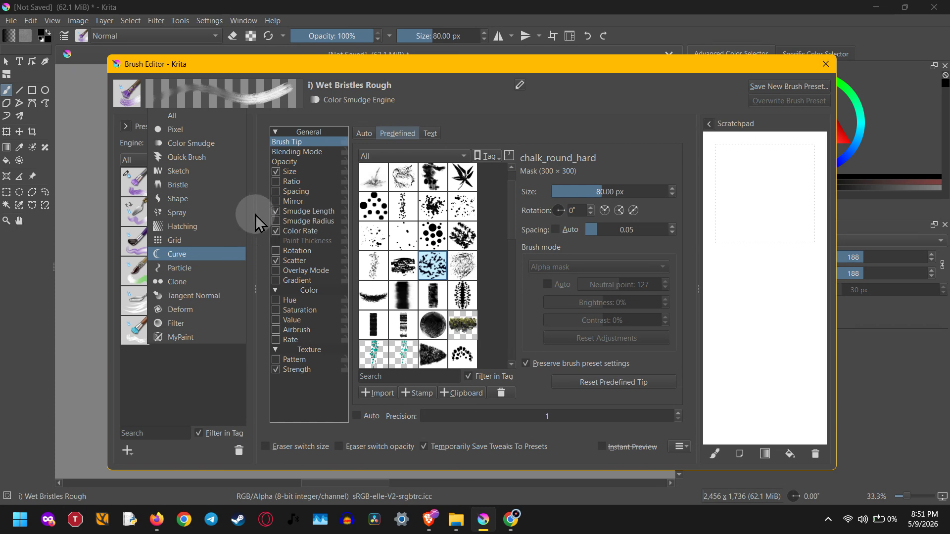
left_click(257, 168)
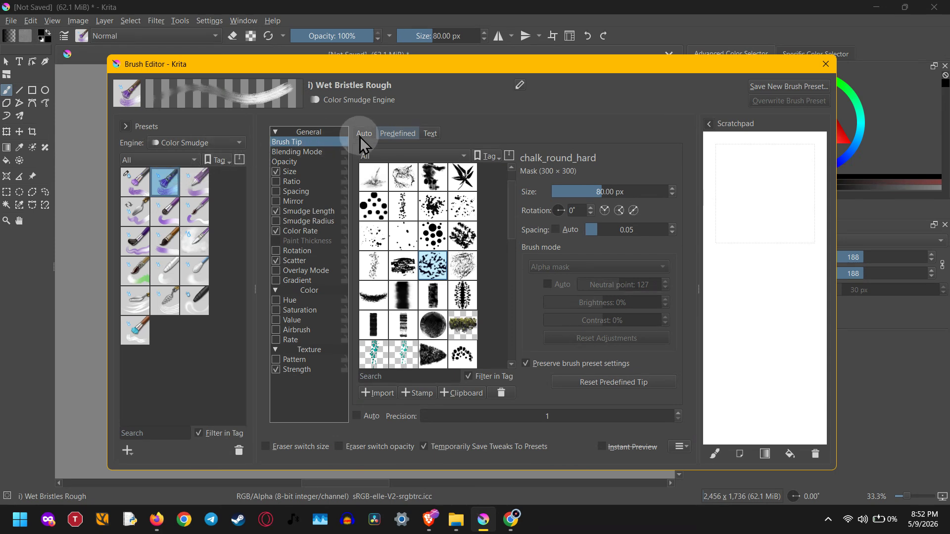
Switch the brush tip to an Auto circle with horizontal and vertical fade 0.35 and ratio 0.19
left_click(304, 152)
left_click(303, 143)
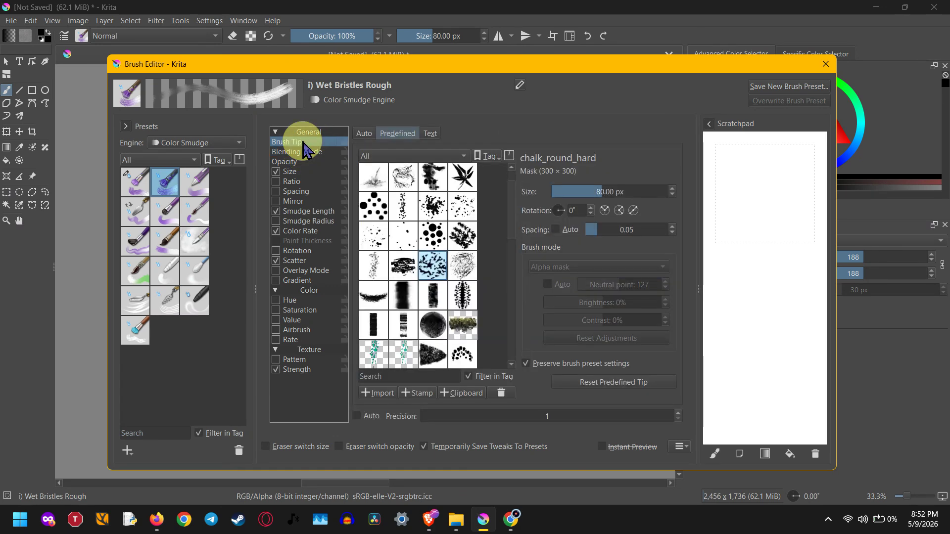
left_click(367, 134)
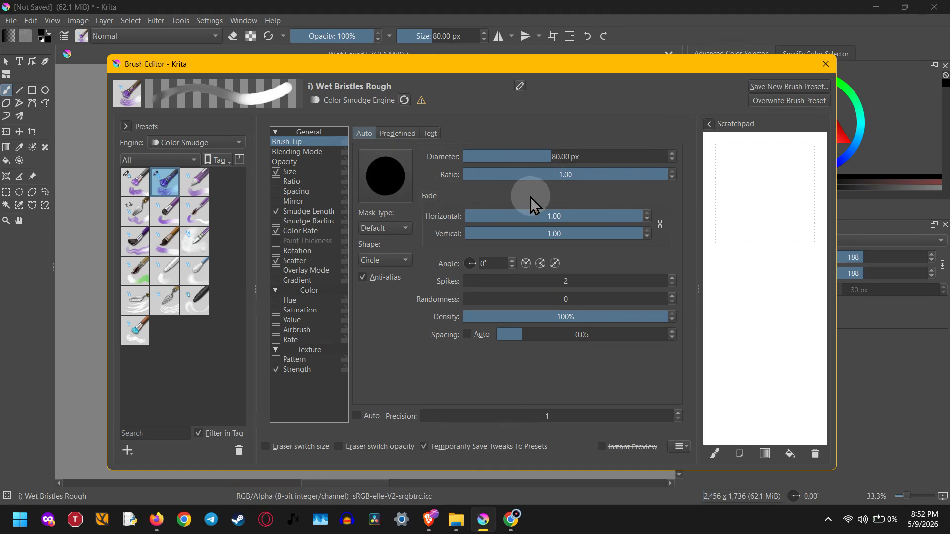
left_click(533, 212)
mouse_move(532, 213)
left_mouse_down()
mouse_move(515, 216)
mouse_move(584, 213)
mouse_move(505, 218)
mouse_move(528, 216)
left_mouse_up()
left_click_drag(626, 174, 503, 180)
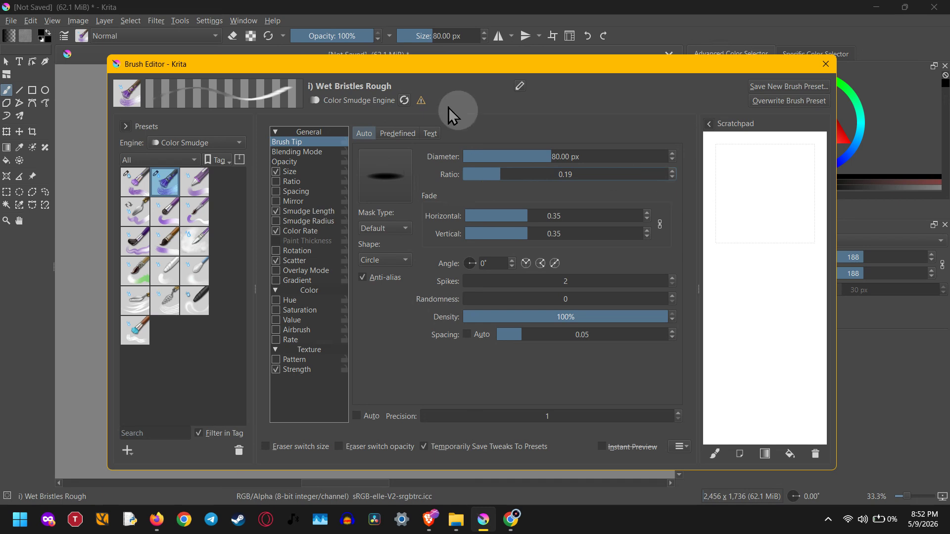
Choose the predefined tip bristles_chisel_dense and paint a vertical test stroke in the scratchpad
left_click(397, 133)
left_click(399, 204)
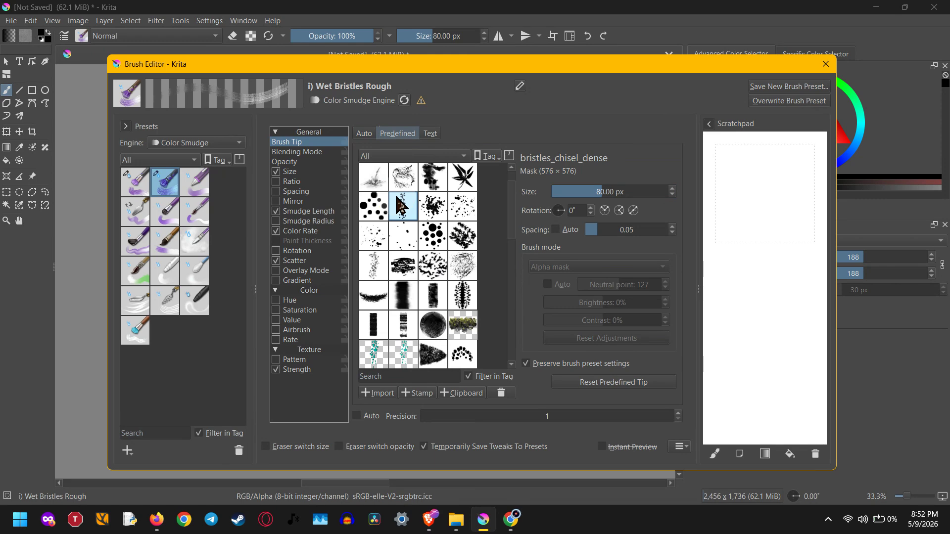
left_click_drag(759, 192, 769, 356)
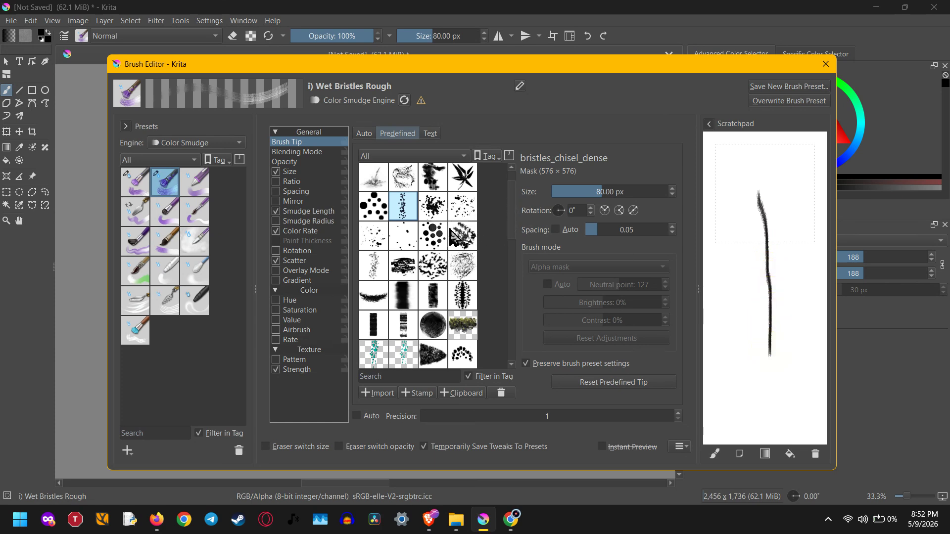
Change the predefined tip to bristles_circle_variable and paint a wavy test stroke down the scratchpad
left_click(433, 235)
left_click(740, 221)
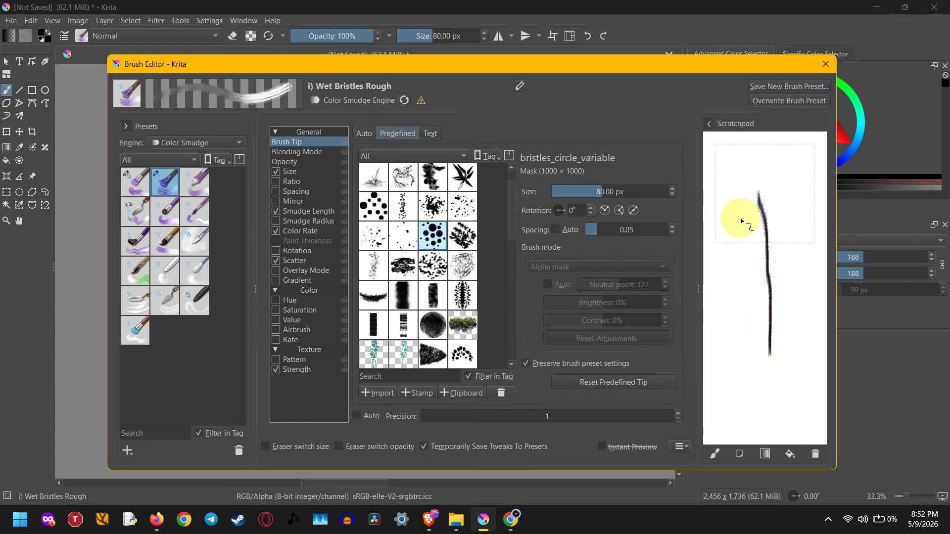
mouse_move(741, 221)
left_mouse_down()
mouse_move(757, 306)
mouse_move(728, 355)
mouse_move(725, 389)
mouse_move(755, 437)
left_mouse_up()
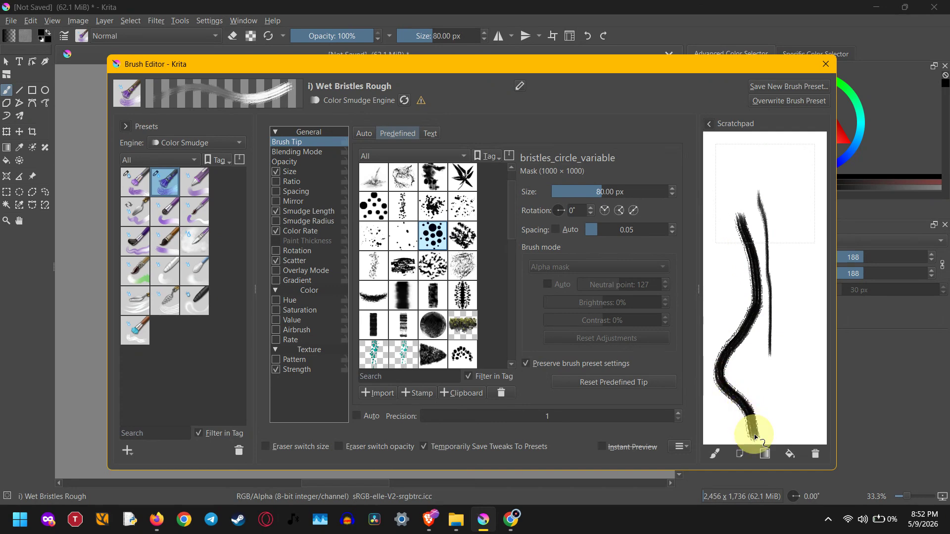
Create a stamp brush tip from the canvas drawing and save it under the name custtip
left_click(415, 396)
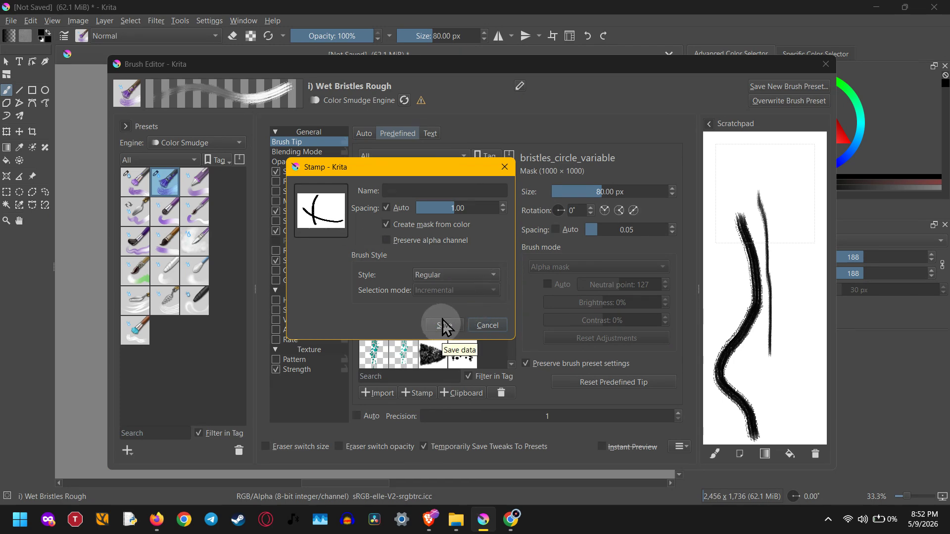
left_click(469, 188)
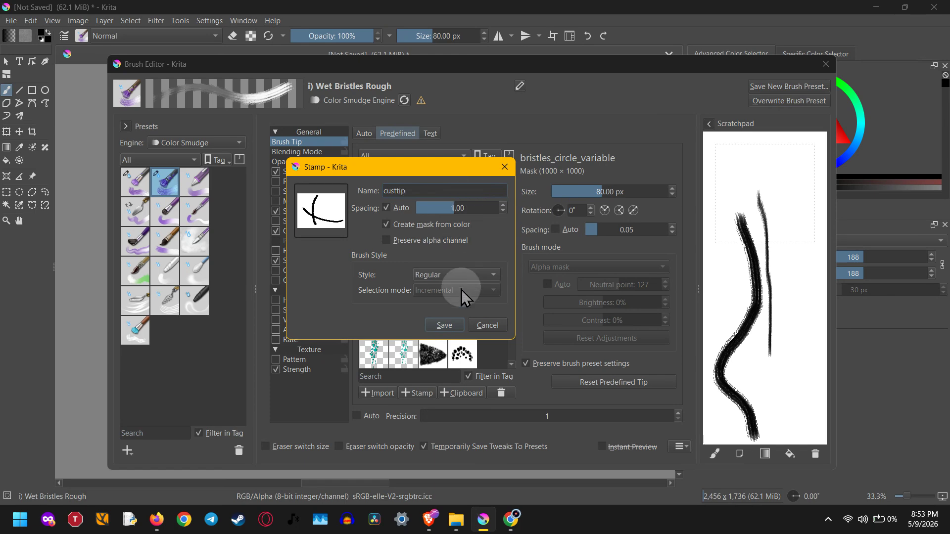
left_click(448, 325)
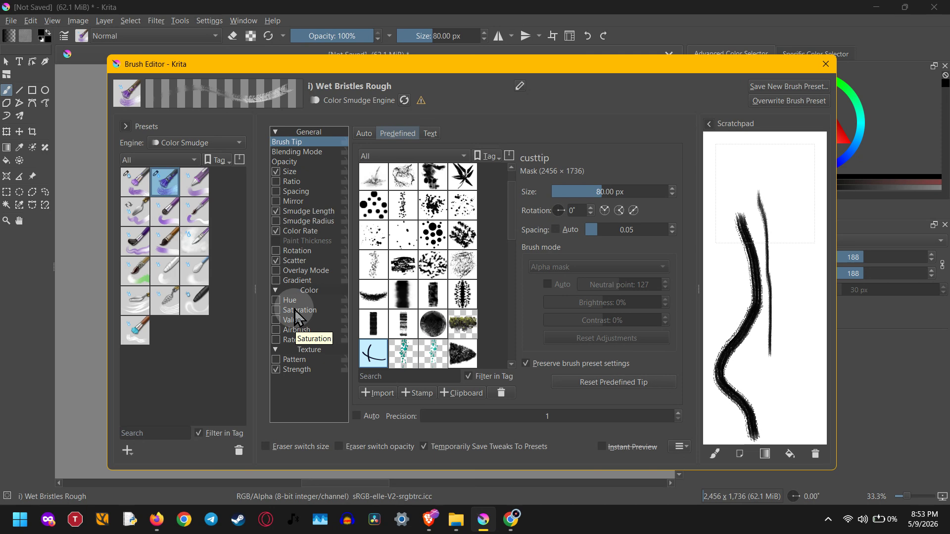
Reshape the Size pressure curve to run from 36% up to 75%, and test it with a scratchpad stroke
left_click(300, 173)
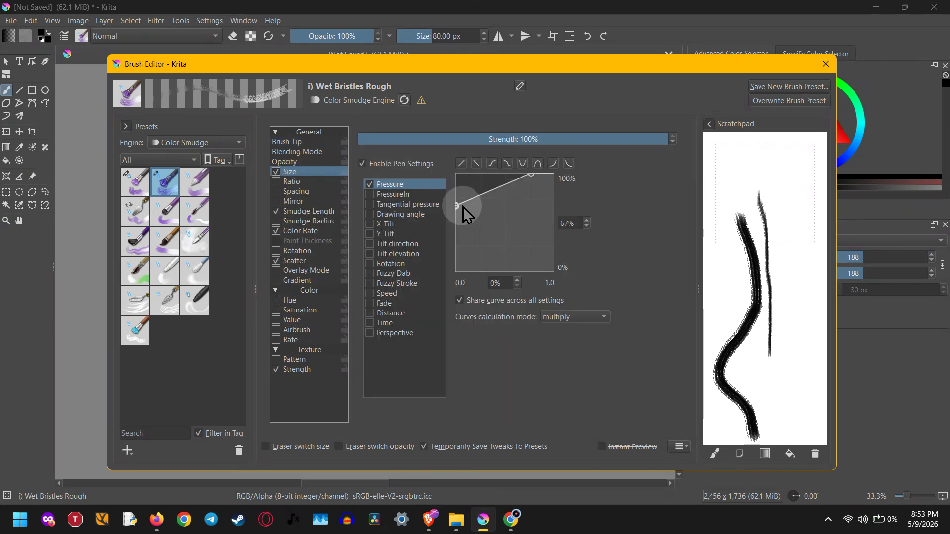
left_click_drag(458, 206, 446, 237)
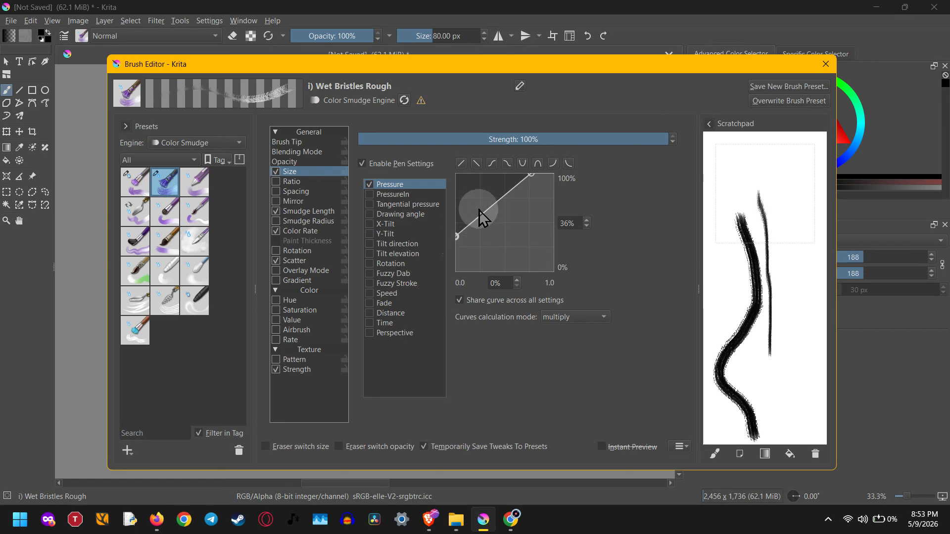
left_click_drag(489, 208, 579, 197)
left_click_drag(782, 184, 800, 393)
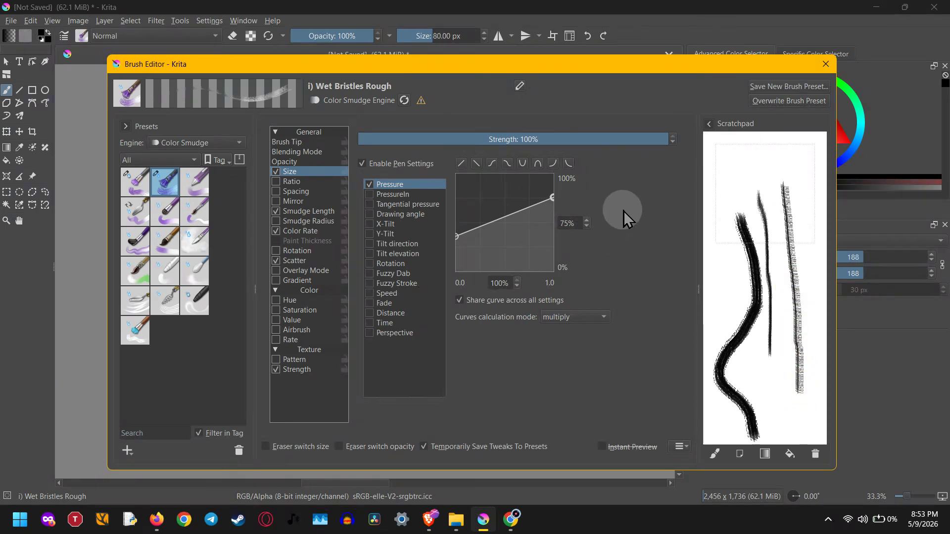
Save the brush as a new preset named i) Wet Bristles Rough Copy, using the scratchpad strokes as its thumbnail
left_click(759, 88)
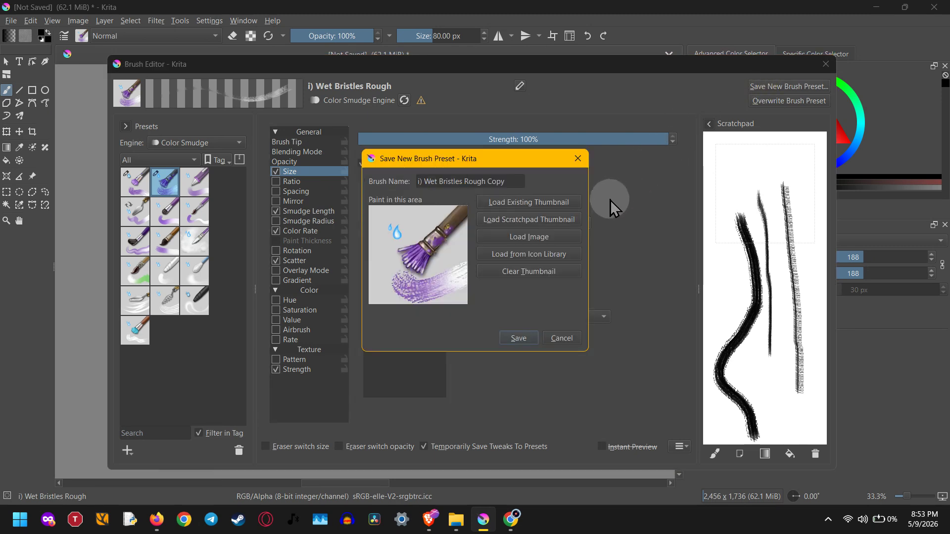
left_click(485, 183)
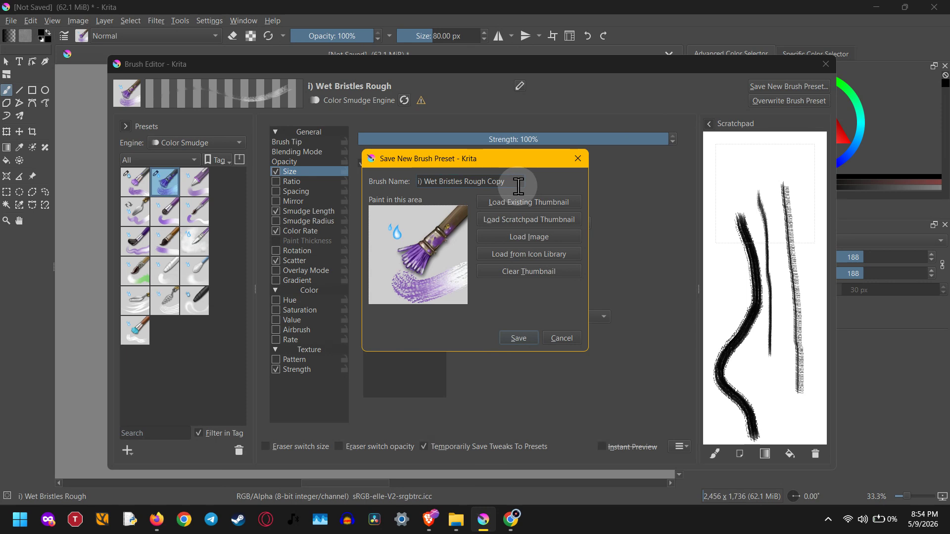
left_click(518, 221)
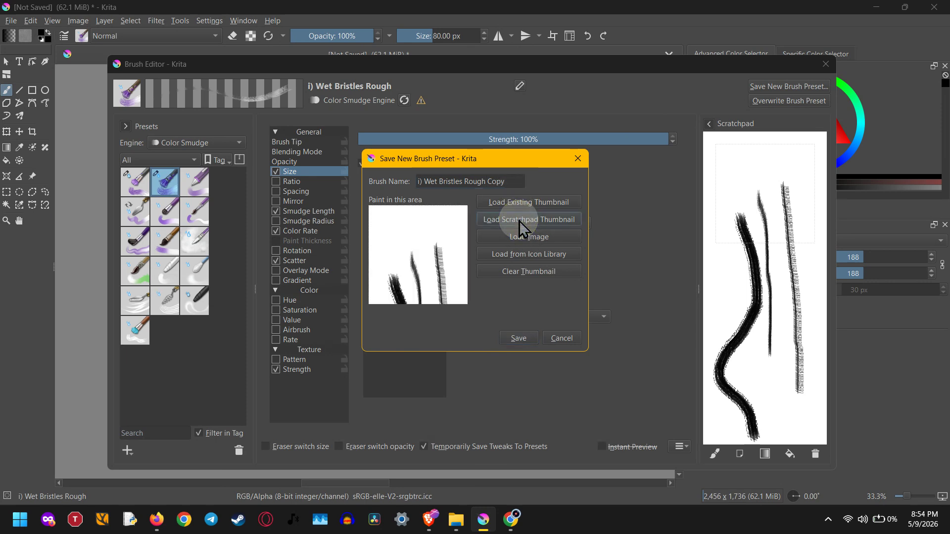
left_click(545, 254)
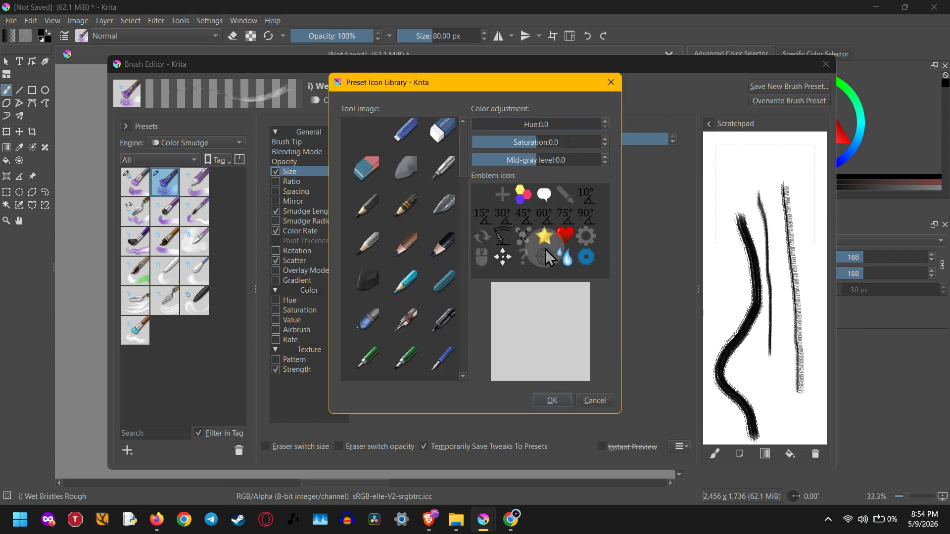
left_click(599, 401)
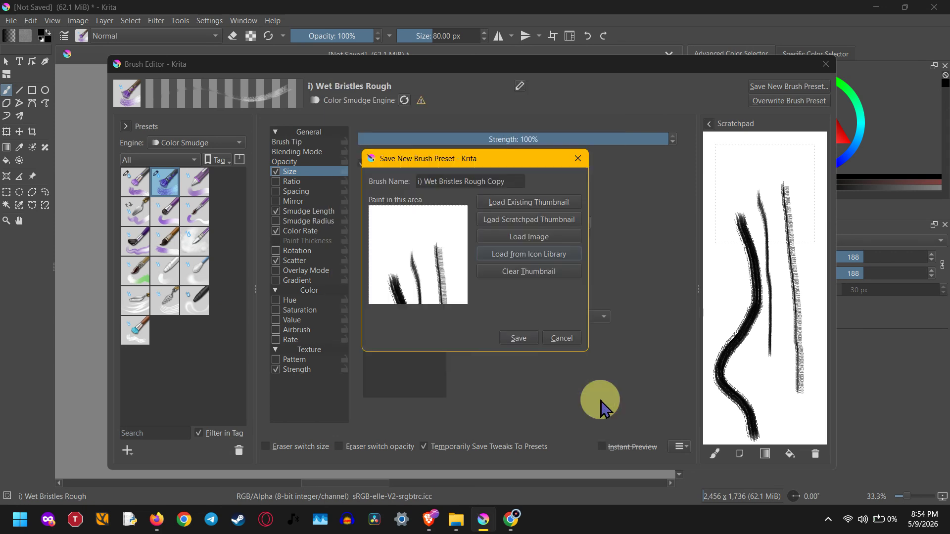
left_click(519, 341)
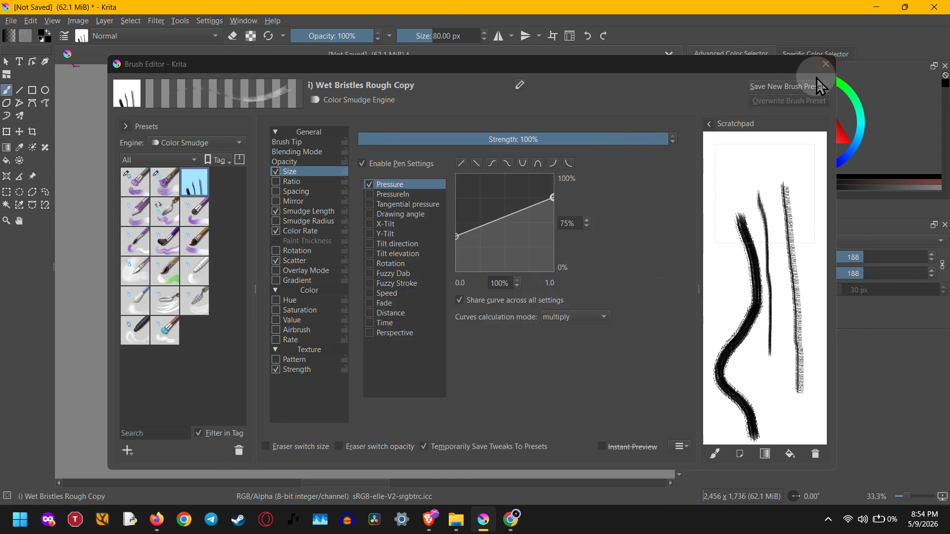
Close the brush editor and paint several test strokes with the new preset on the blank area of the canvas
left_click(825, 64)
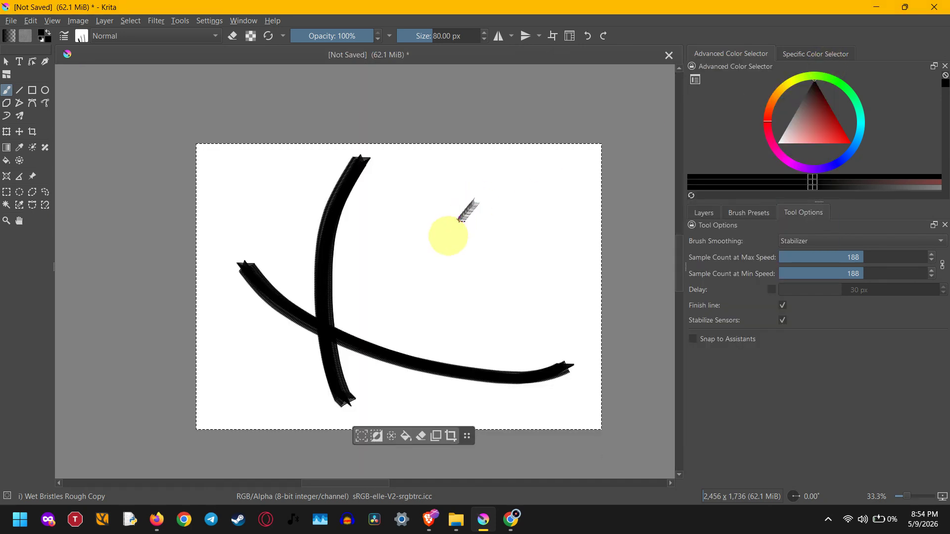
left_click_drag(447, 236, 444, 270)
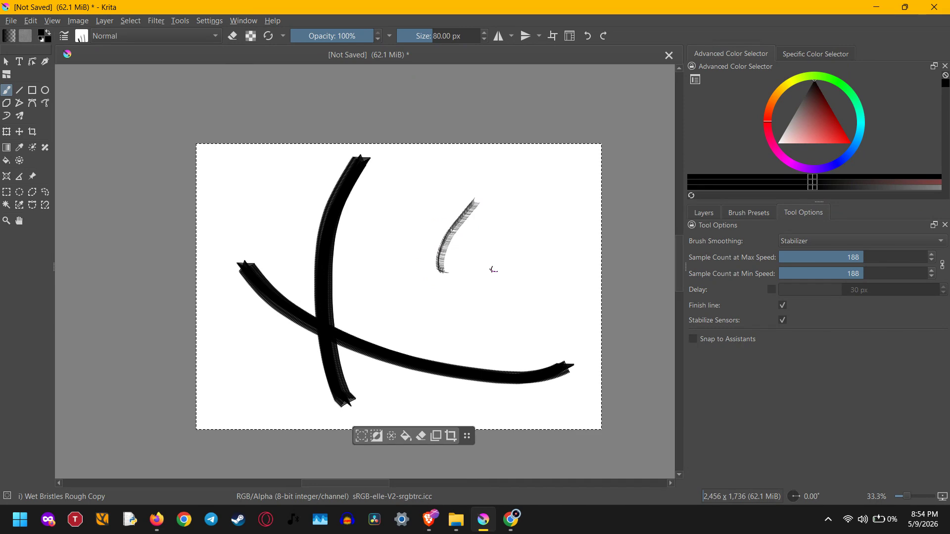
scroll(493, 270, "up", 1)
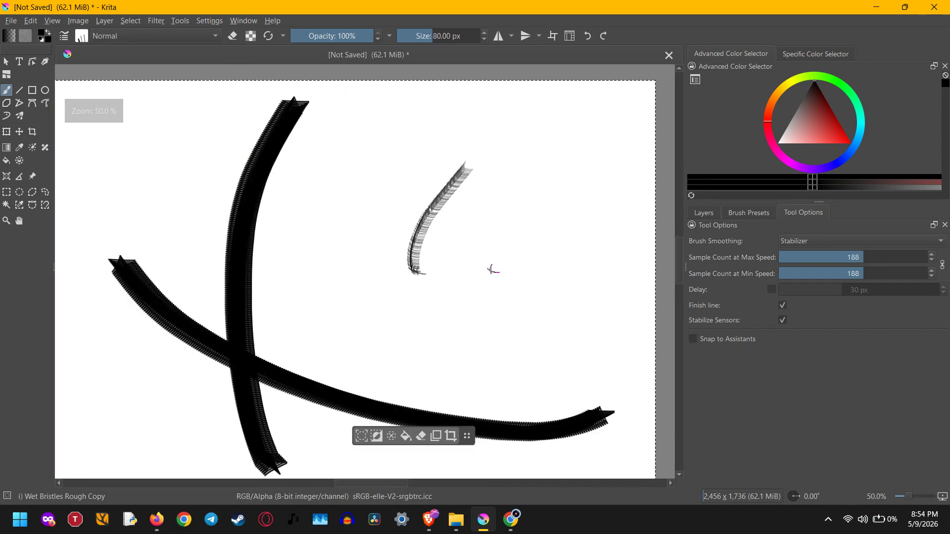
left_click_drag(492, 259, 475, 333)
scroll(475, 333, "up", 4)
left_click(609, 276)
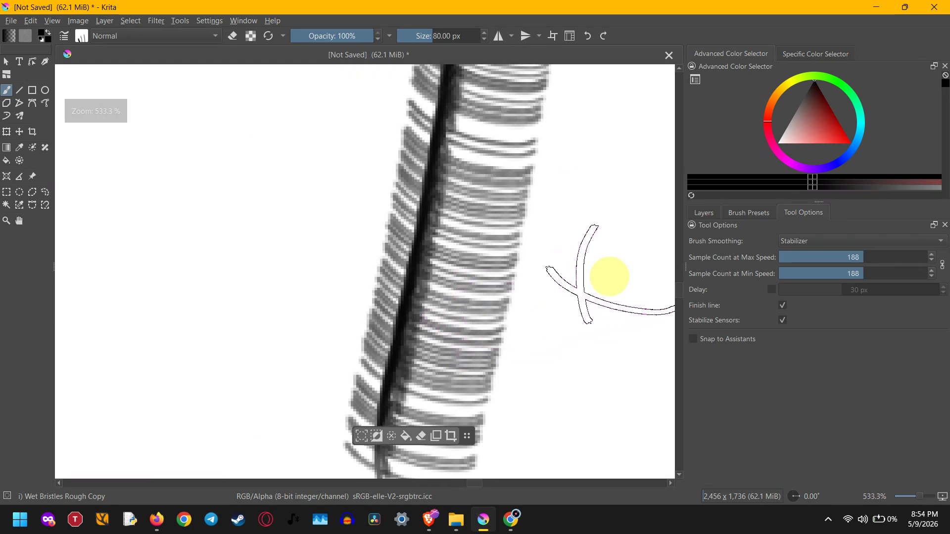
left_click_drag(607, 214, 571, 272)
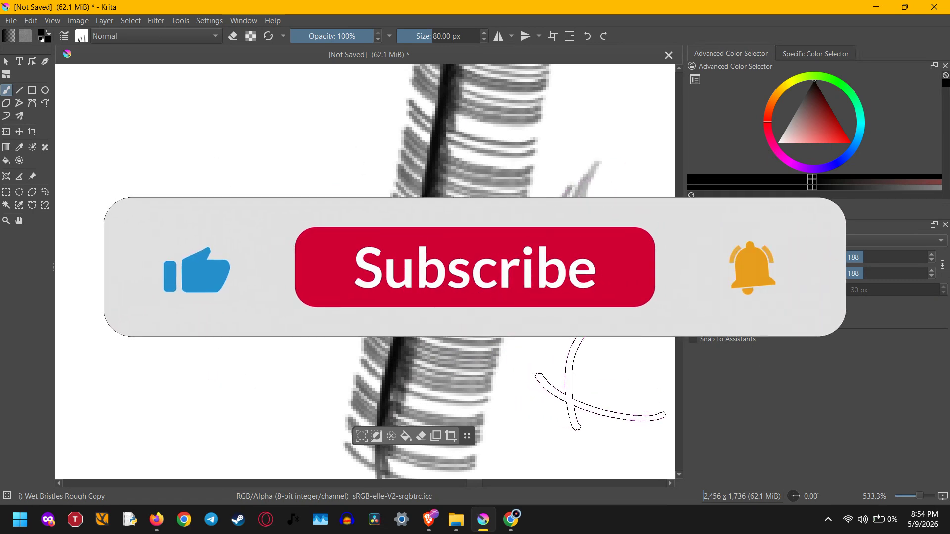
mouse_move(442, 526)
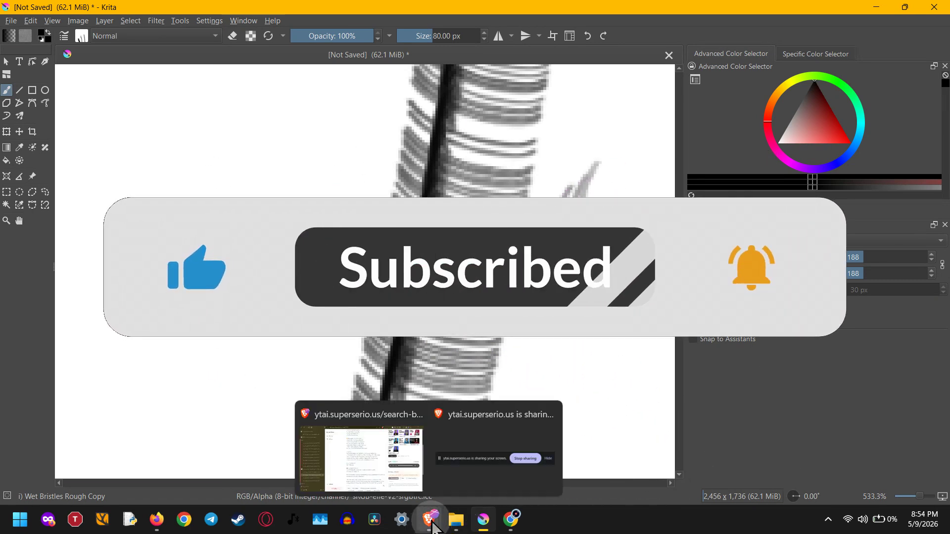